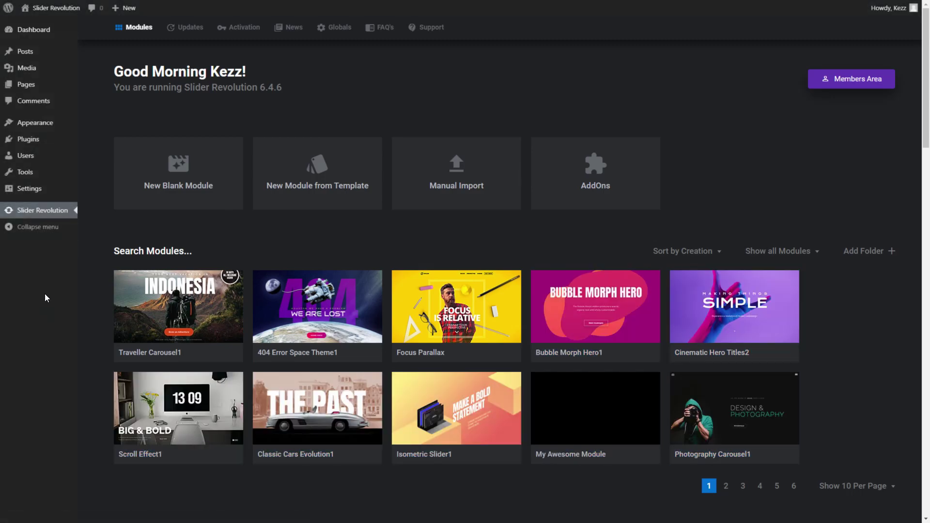
- Edit the How to Publish Modules draft and add a Slider Revolution block showing Bubble Morph Hero1 at the top
click(25, 85)
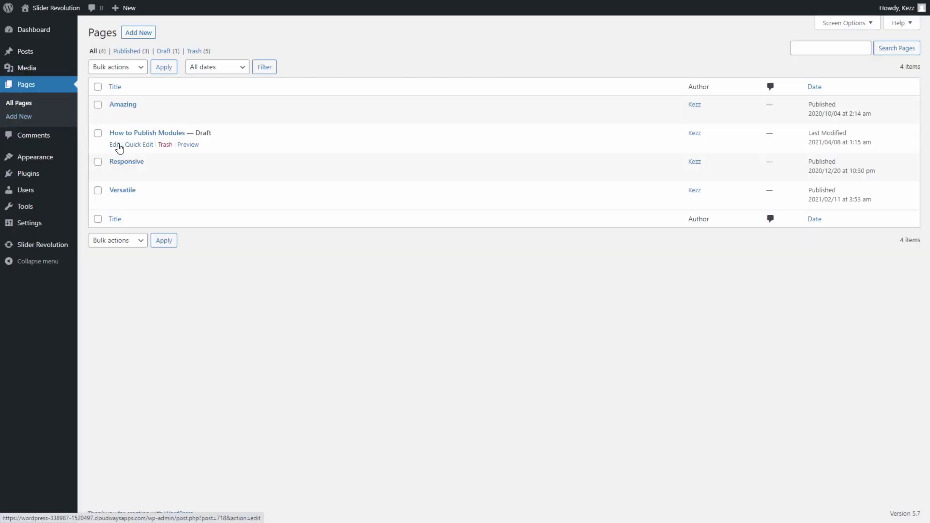
click(115, 147)
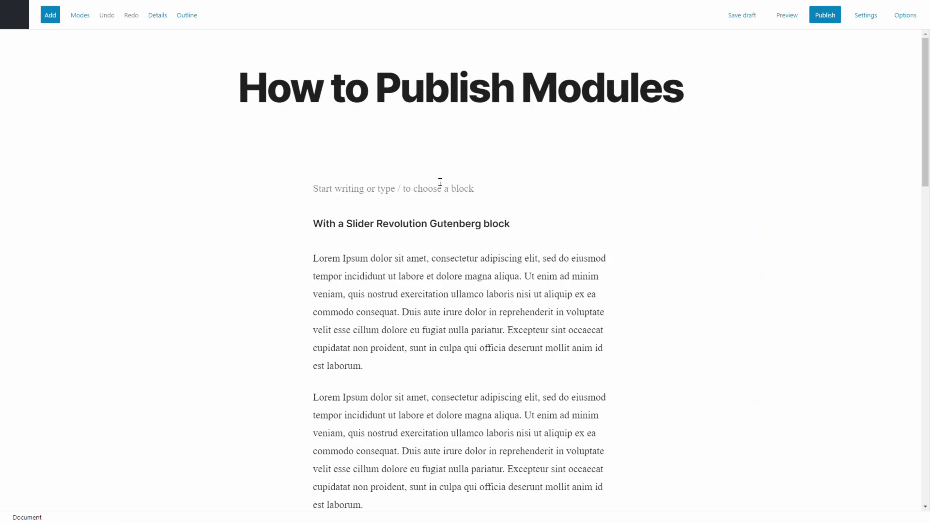
click(450, 187)
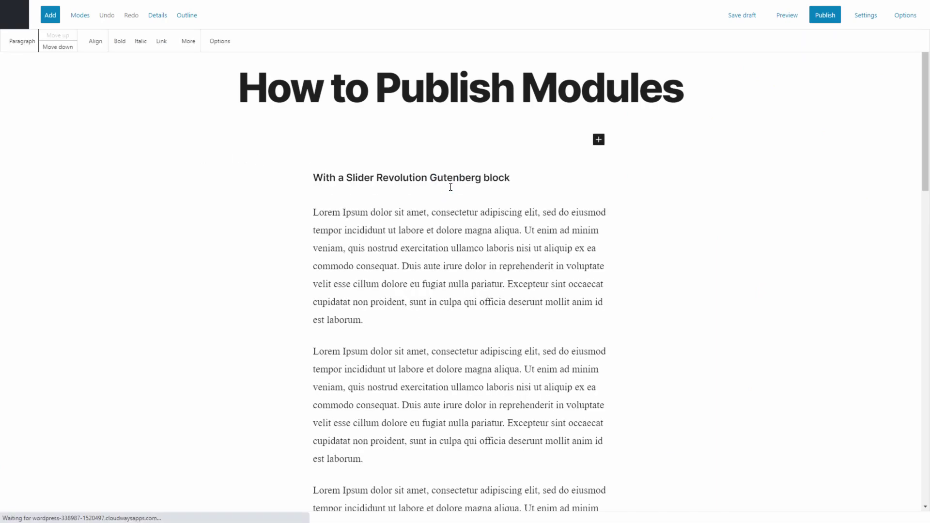
click(599, 142)
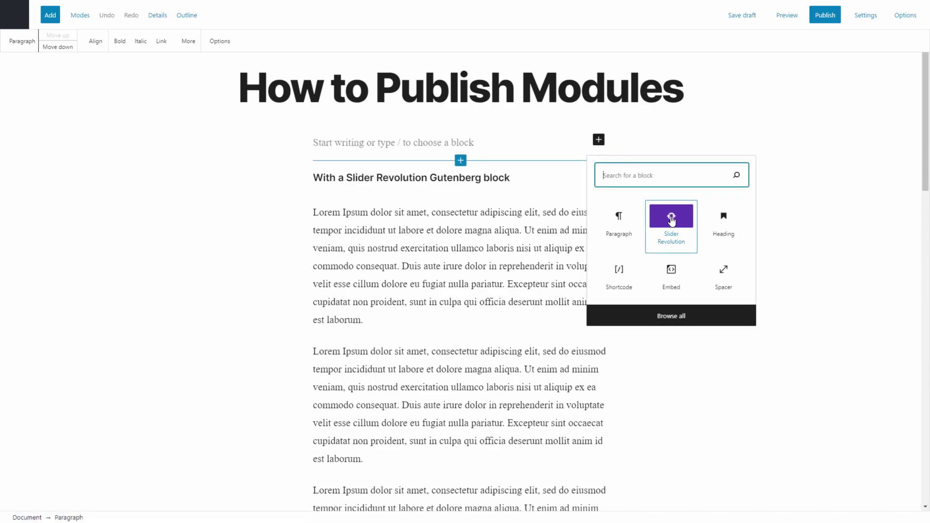
click(671, 221)
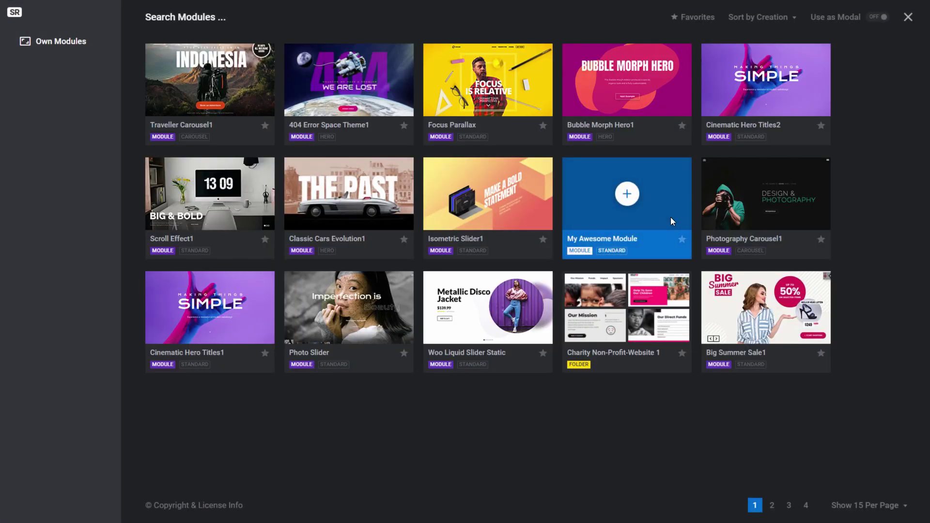
click(627, 81)
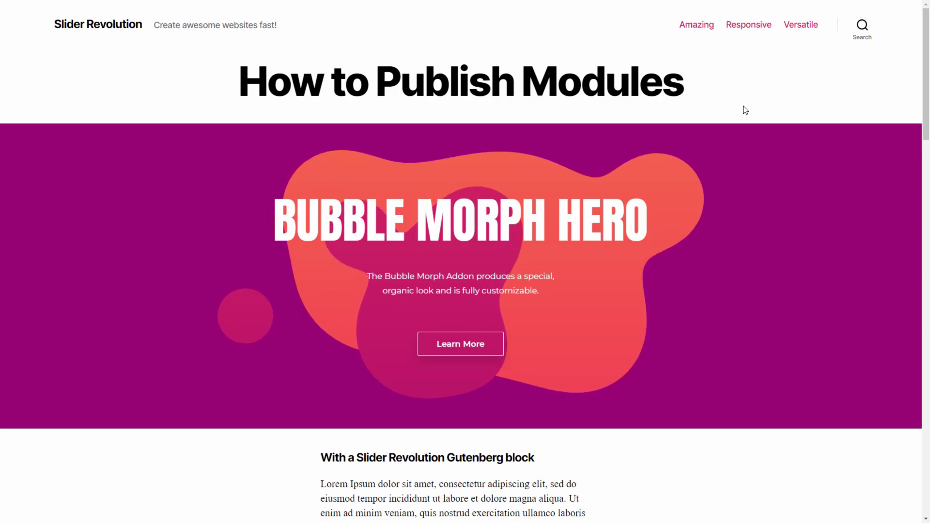
- Close the preview tab and return to the page editor
key(ctrl+w)
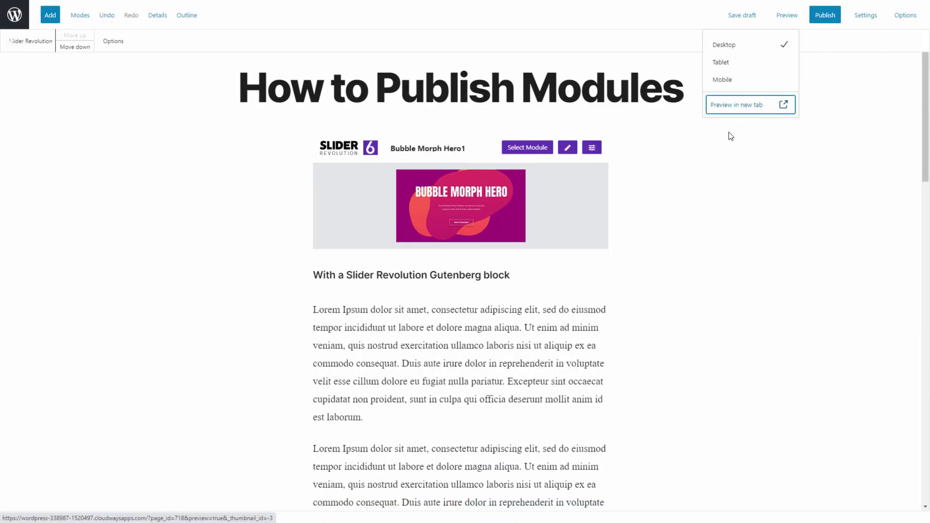
- In the slider block's settings, try Auto Width and Full Screen sizing, ending on Full Width
click(689, 164)
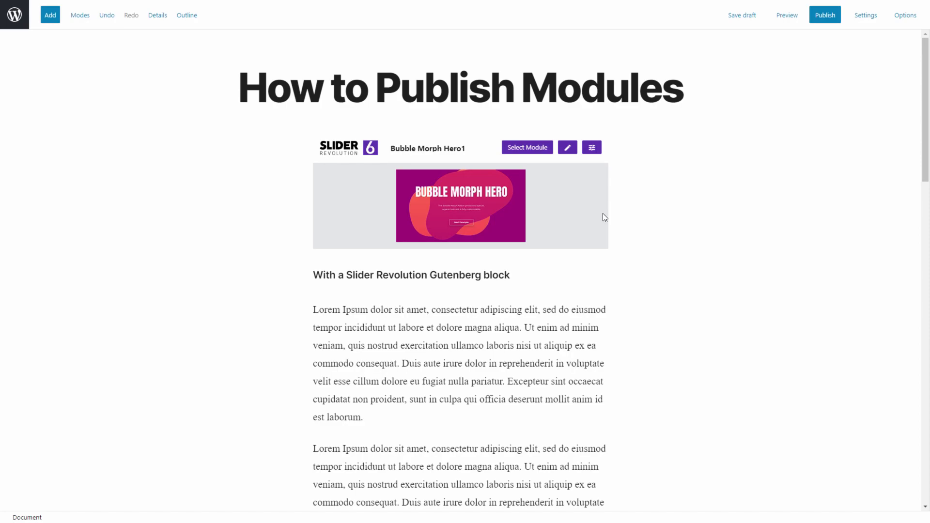
click(592, 153)
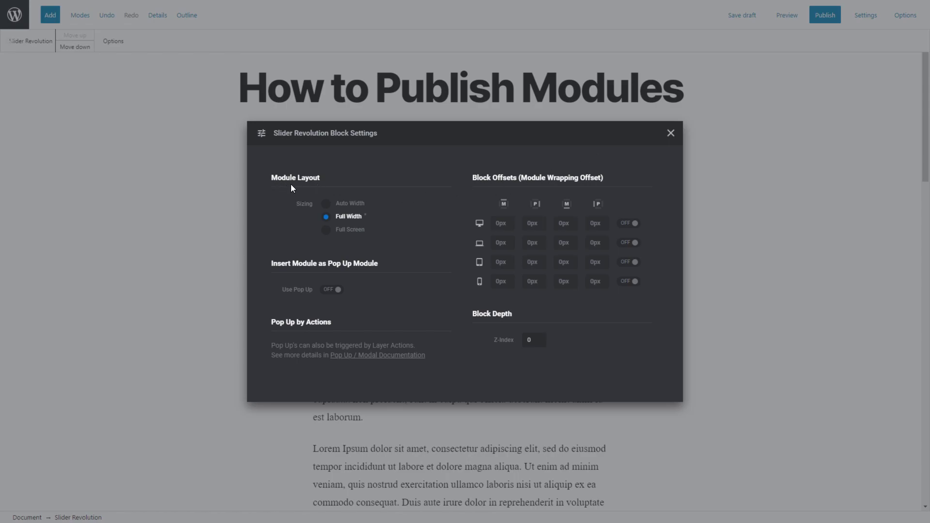
click(326, 206)
click(326, 217)
click(327, 232)
click(326, 217)
click(621, 223)
click(622, 243)
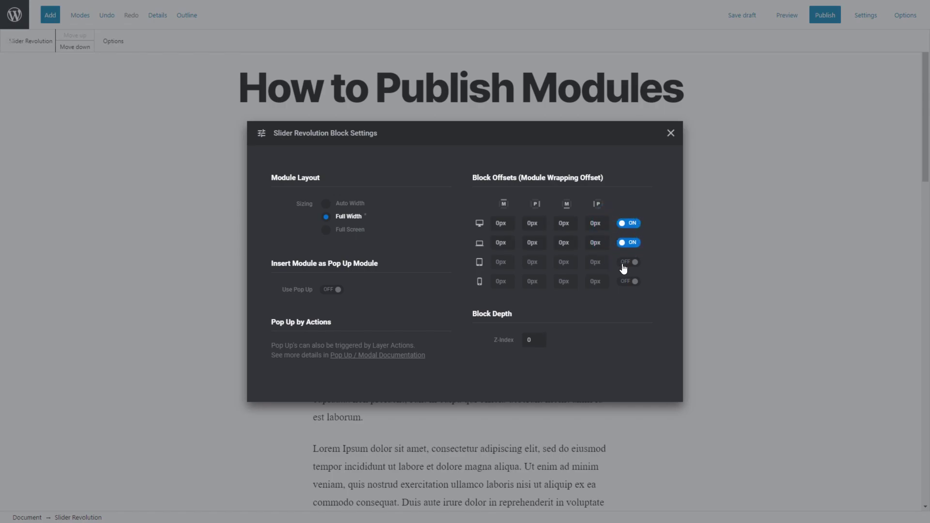
click(623, 263)
click(623, 282)
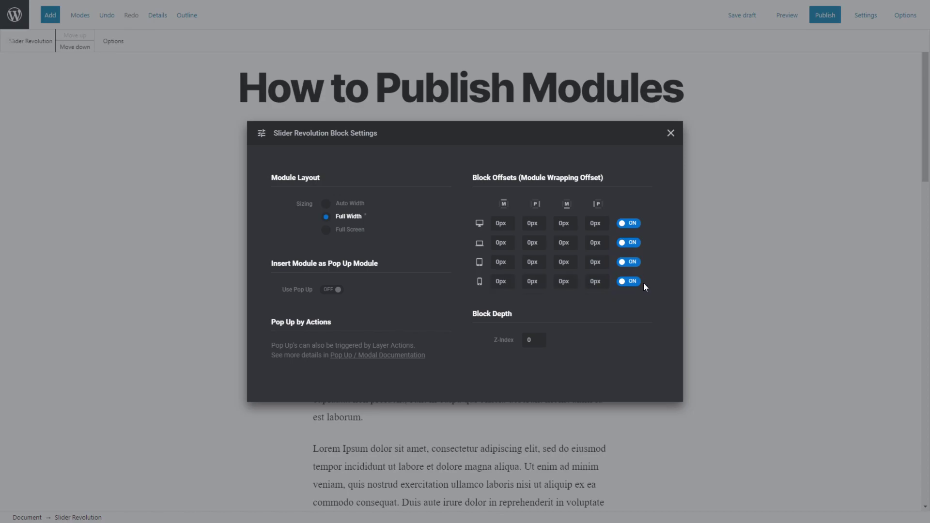
click(631, 281)
click(631, 262)
click(632, 242)
click(633, 224)
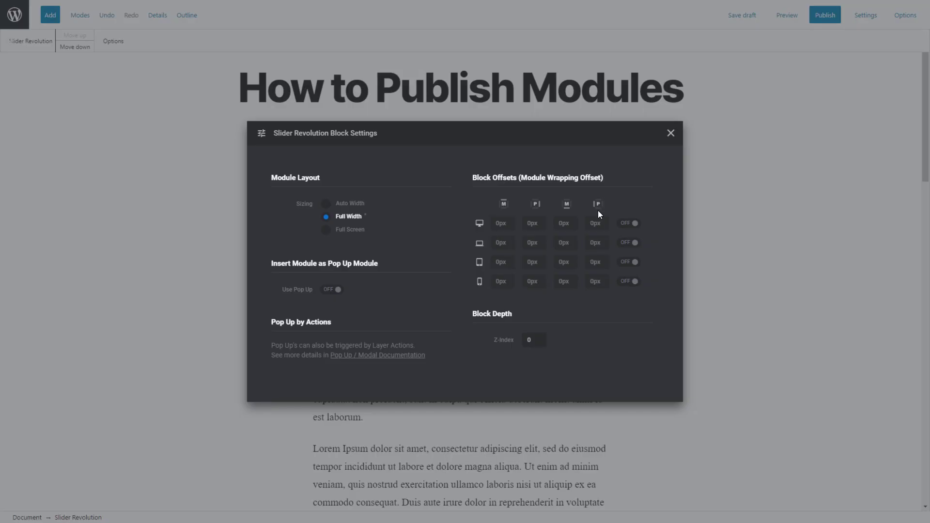
- Set the slider block's desktop side padding to 100px
click(538, 222)
text(100)
key(Tab)
key(Tab)
text(100)
- Close the block settings and preview the page in a new tab
click(671, 133)
click(786, 15)
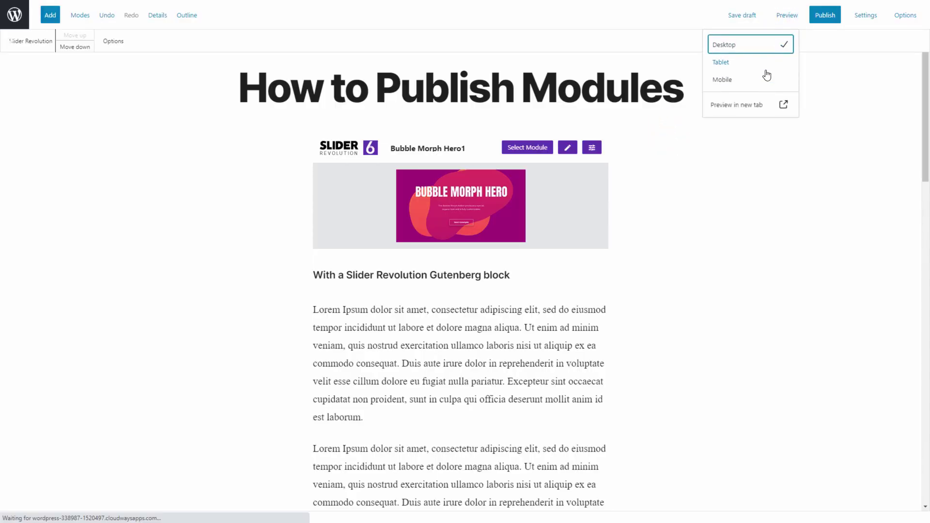
click(750, 106)
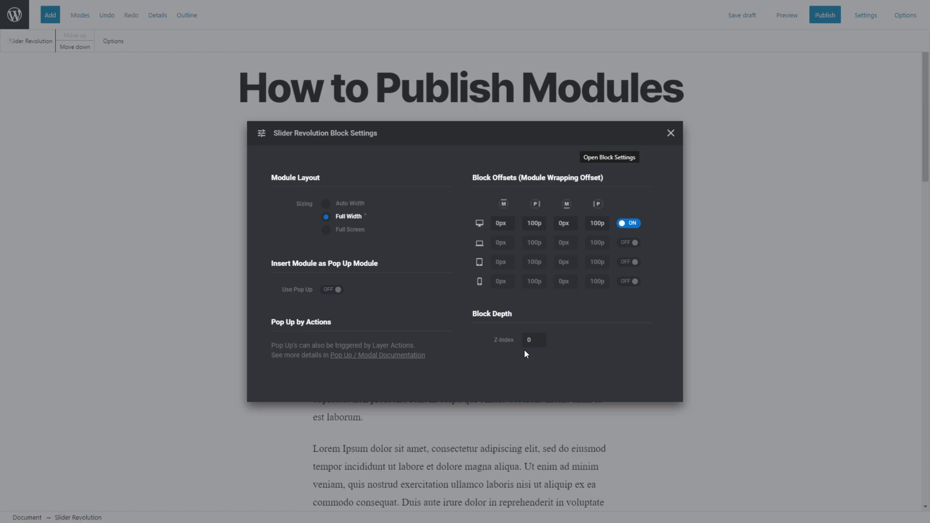
- Try Z-Index values 10 and 3 on the slider block, then reset it to 0
click(529, 341)
text(1)
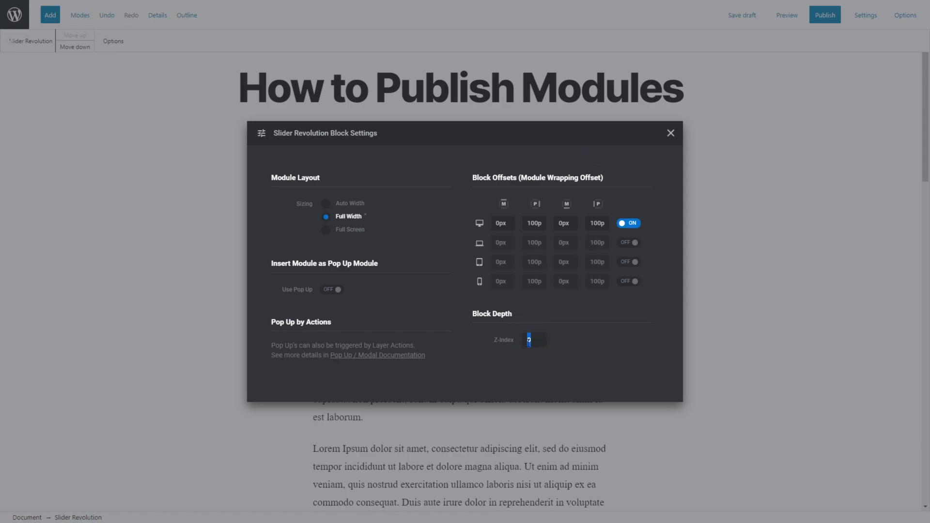
text(0)
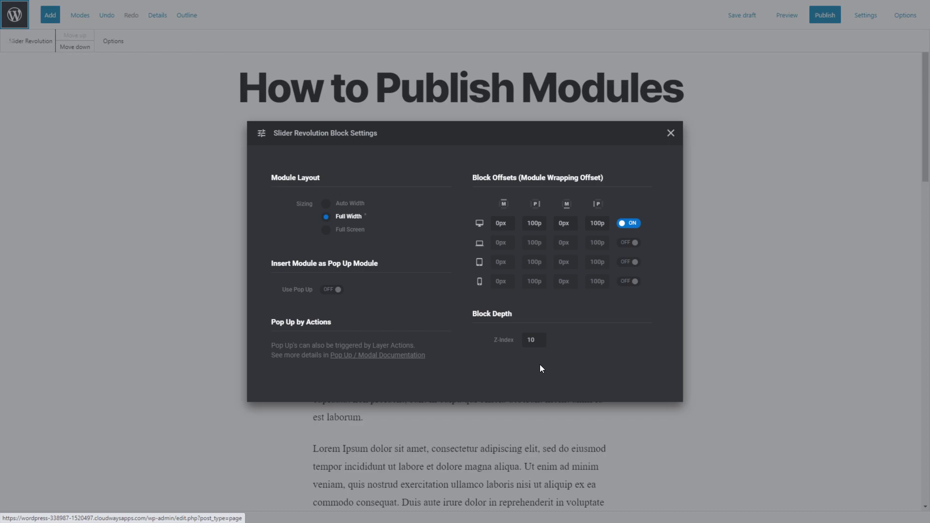
double_click(530, 339)
text(3)
double_click(529, 340)
text(0)
click(530, 375)
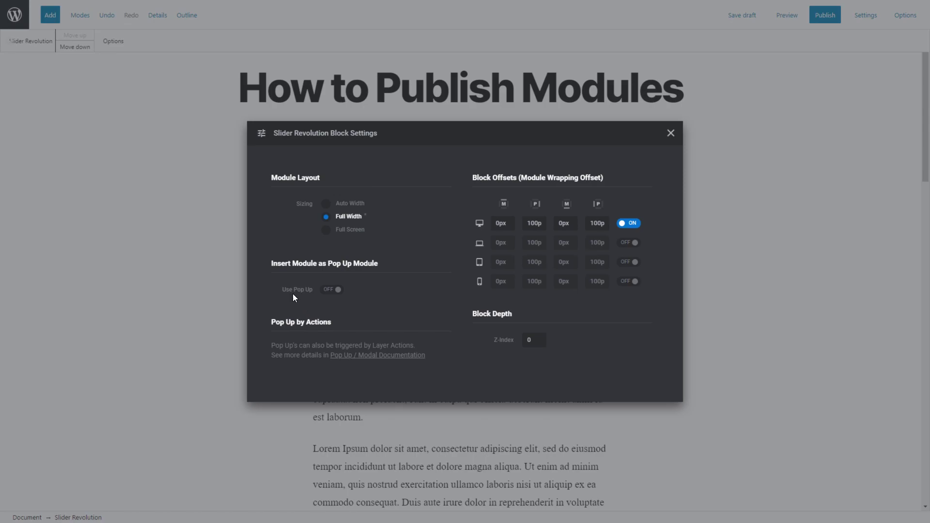
- Make the slider a pop-up shown after a 2000ms delay and close the settings
click(332, 290)
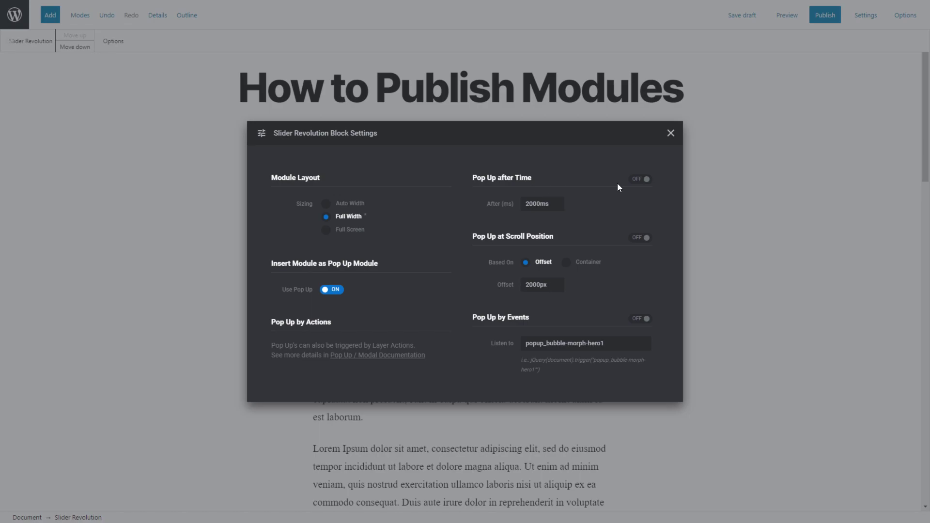
click(637, 180)
click(670, 133)
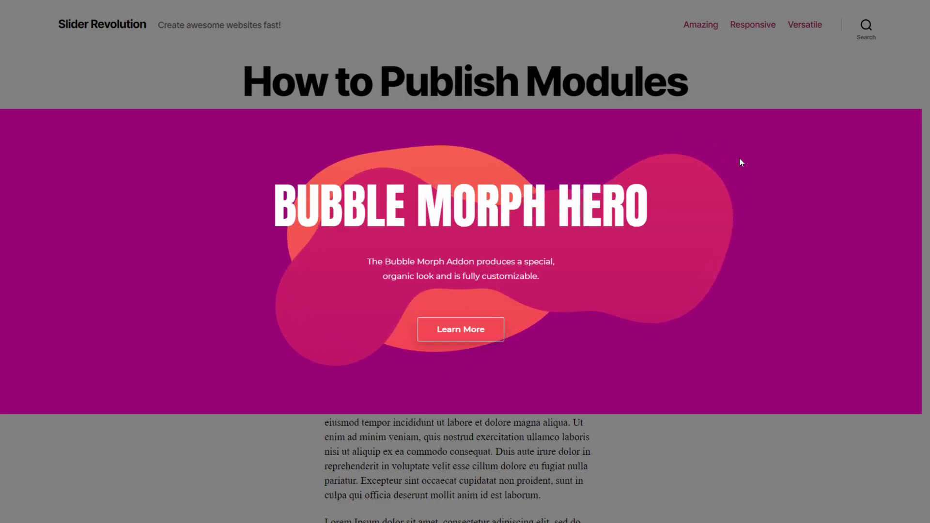
- Dismiss the previewed pop-up slider and close the preview tab
click(751, 94)
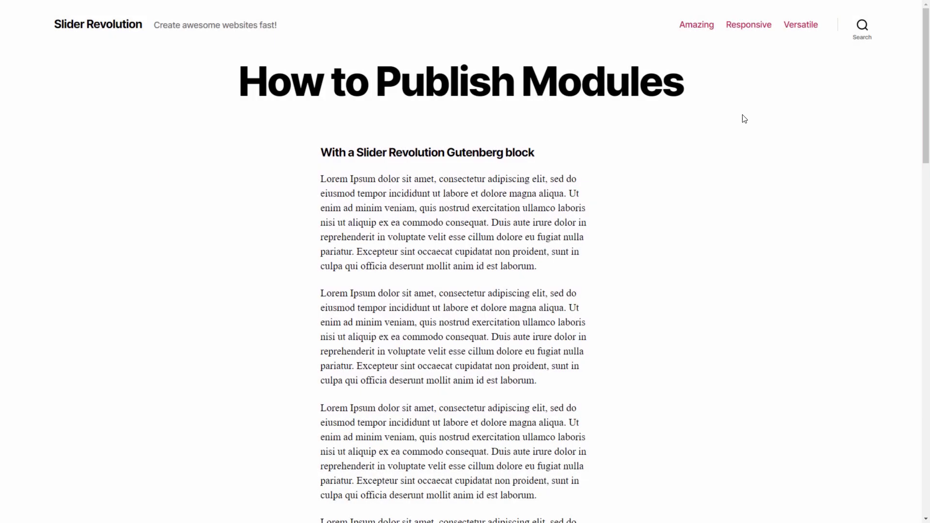
key(ctrl+w)
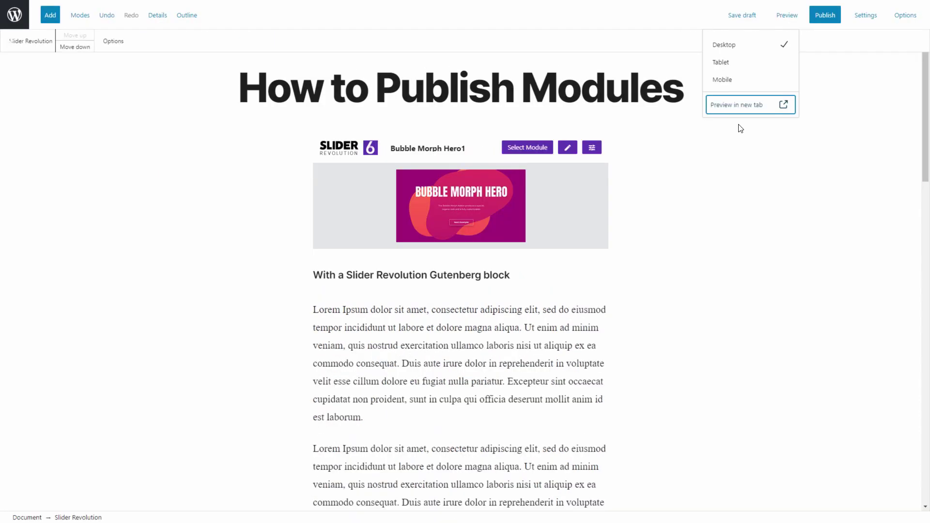
- Change the pop-up trigger from a time delay to a 2000px scroll position
click(592, 147)
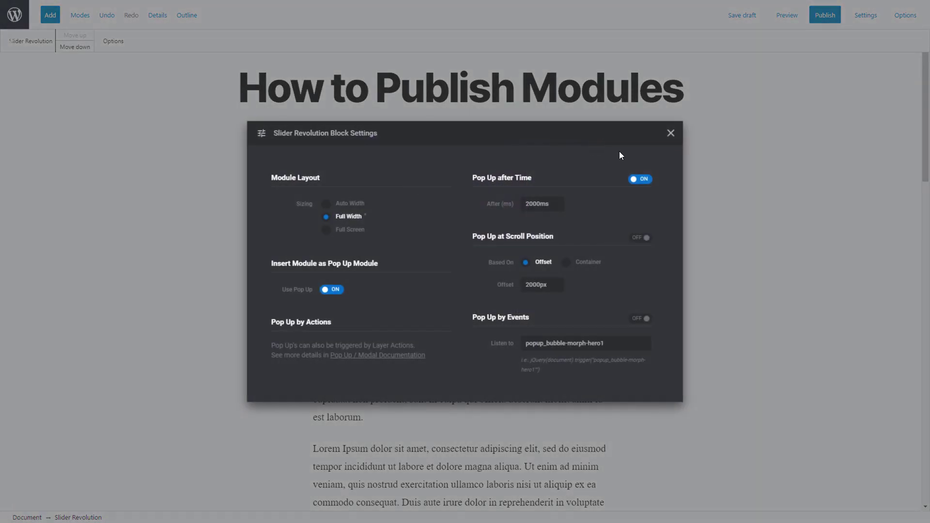
click(639, 179)
click(637, 238)
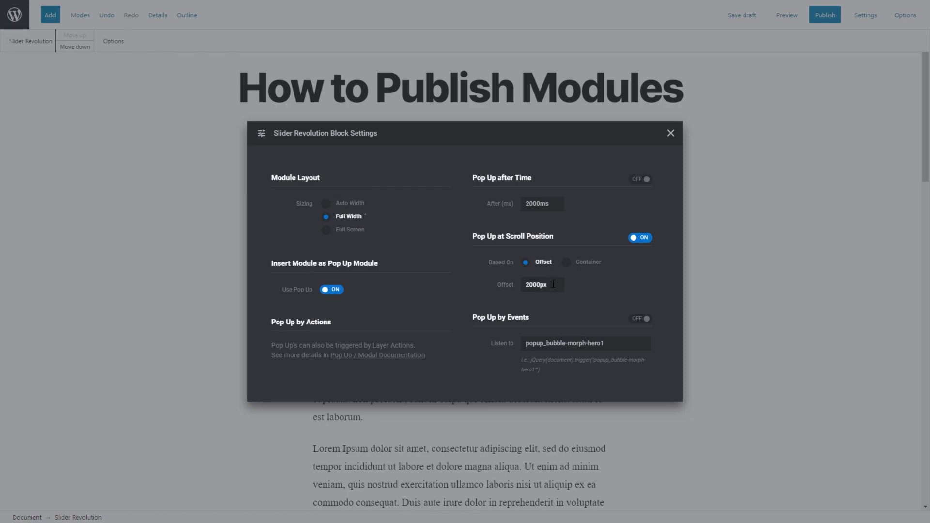
click(672, 133)
- Re-enable the timed pop-up, preview the page, dismiss the first pop-up and scroll down
click(636, 183)
click(773, 24)
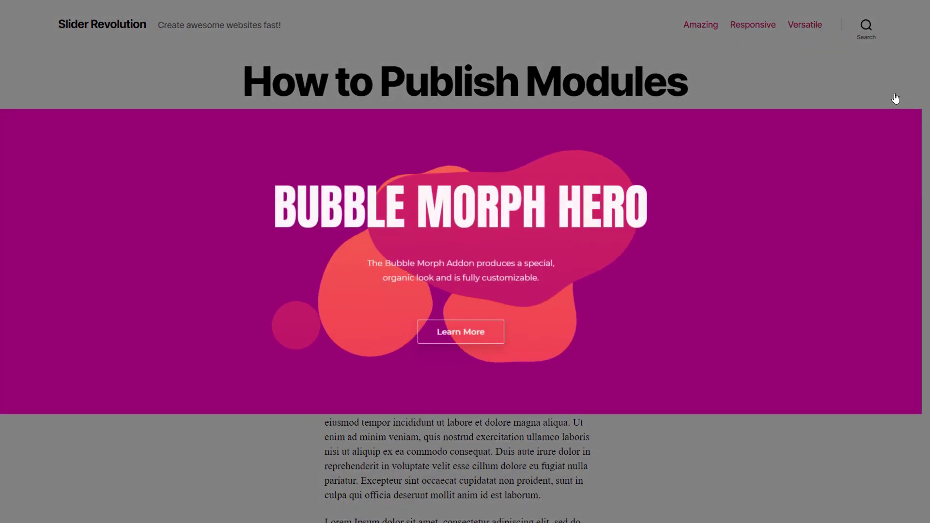
click(901, 96)
scroll(924, 82, down, 1)
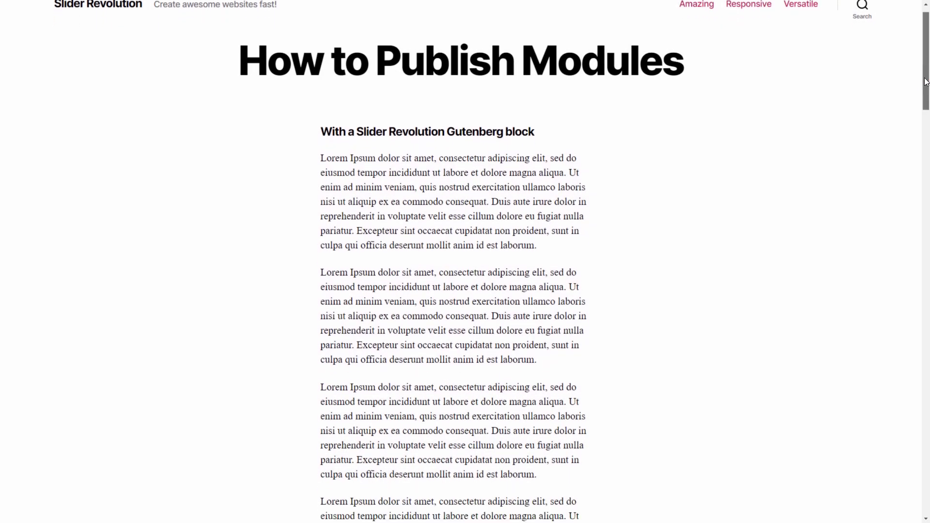
scroll(924, 81, down, 15)
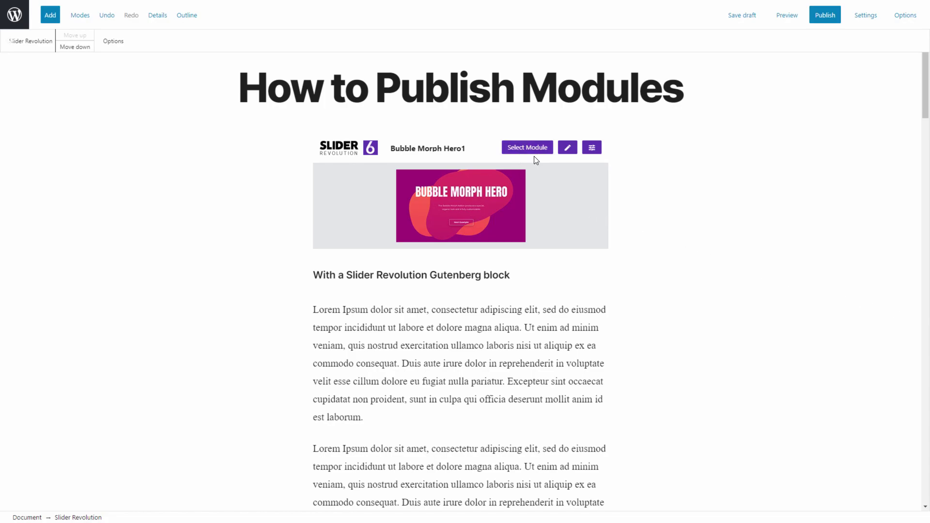
- Swap the block's module to Focus Parallax and open it for editing in Slider Revolution
click(524, 154)
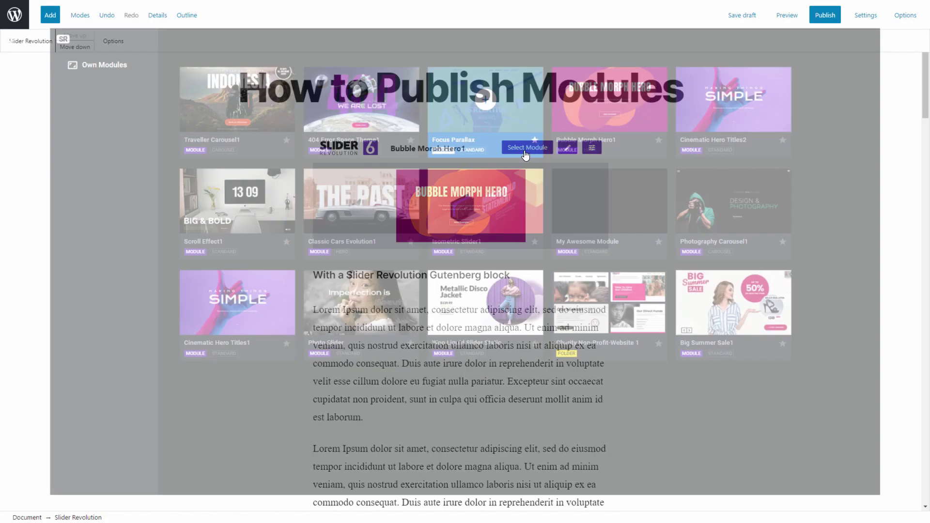
click(486, 86)
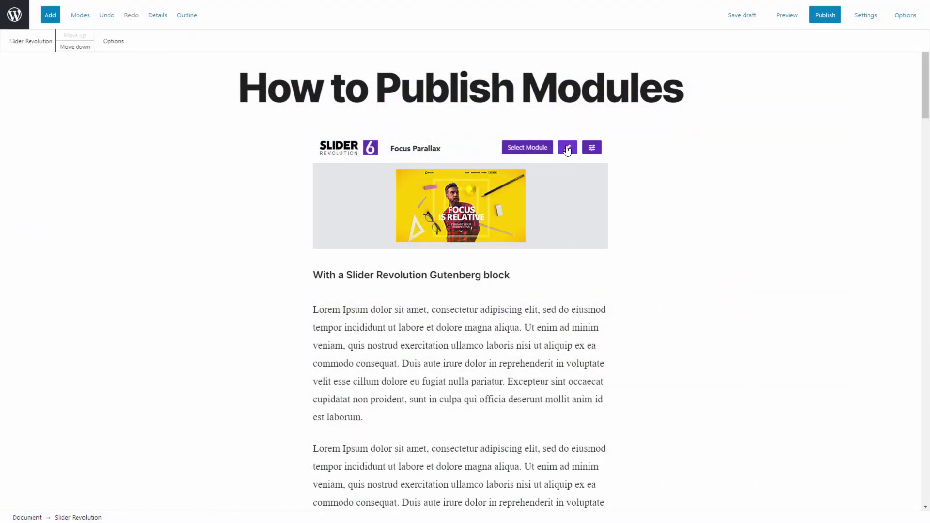
click(567, 148)
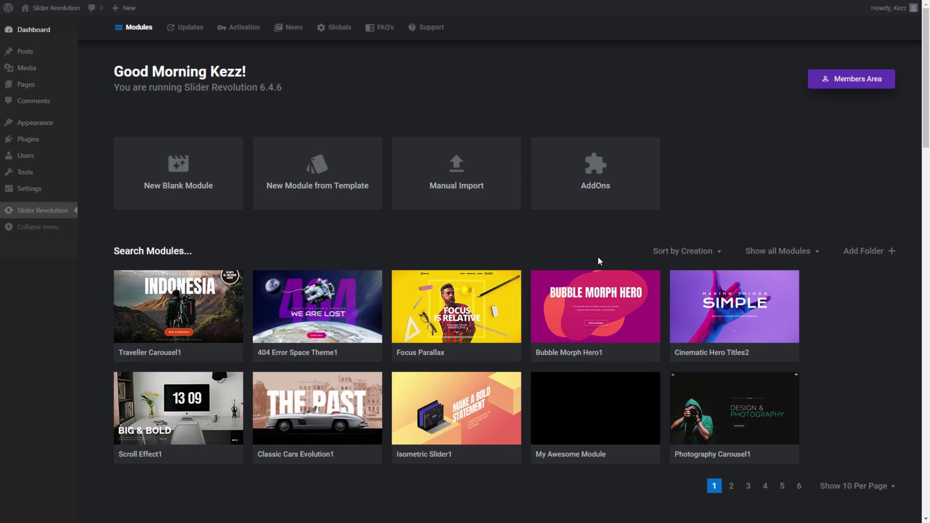
- Copy the standard embed shortcode of the Bubble Morph Hero1 module
mouse_move(603, 292)
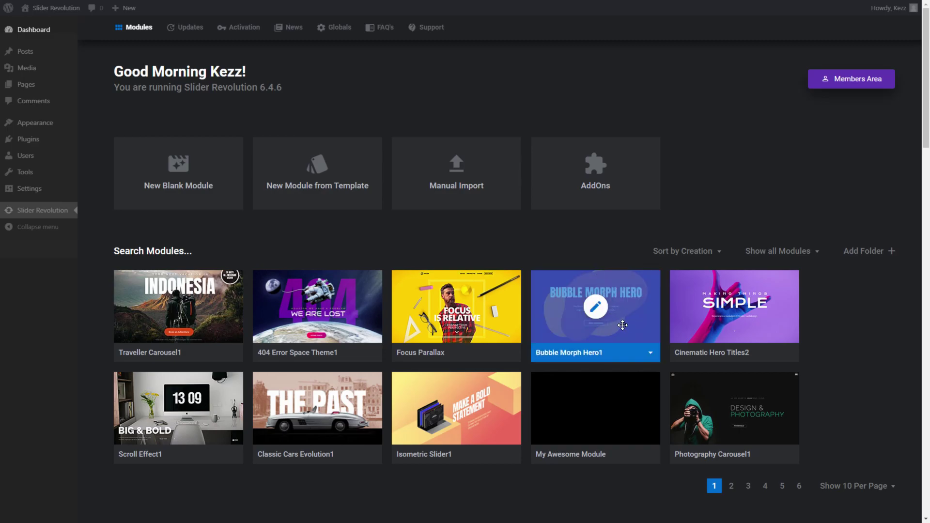
click(650, 355)
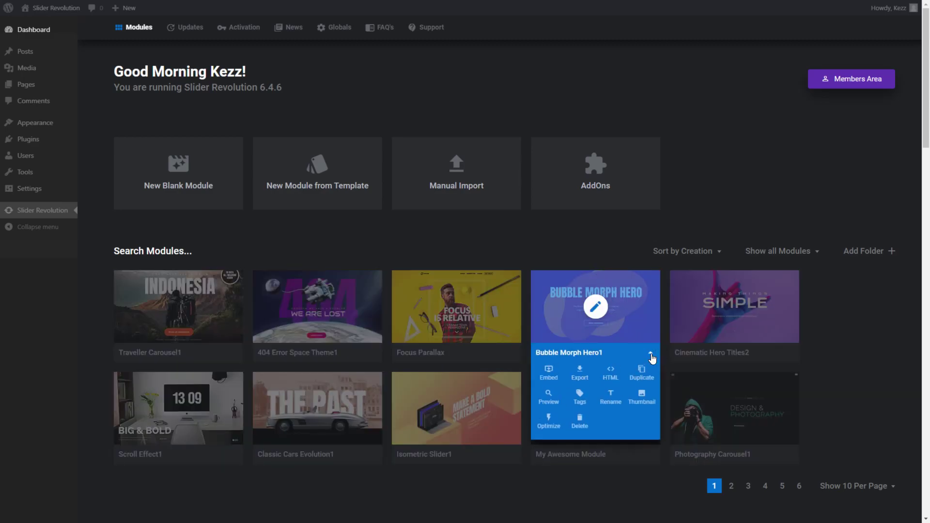
click(547, 377)
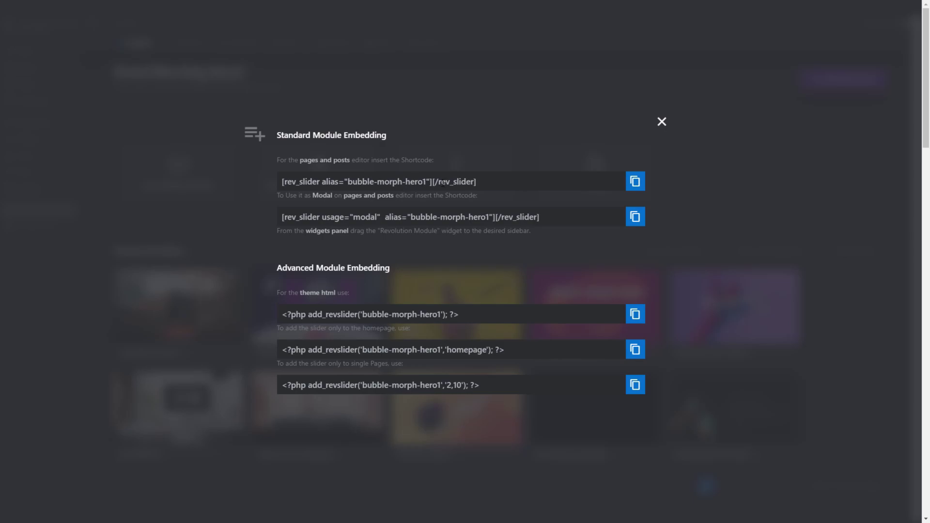
click(634, 182)
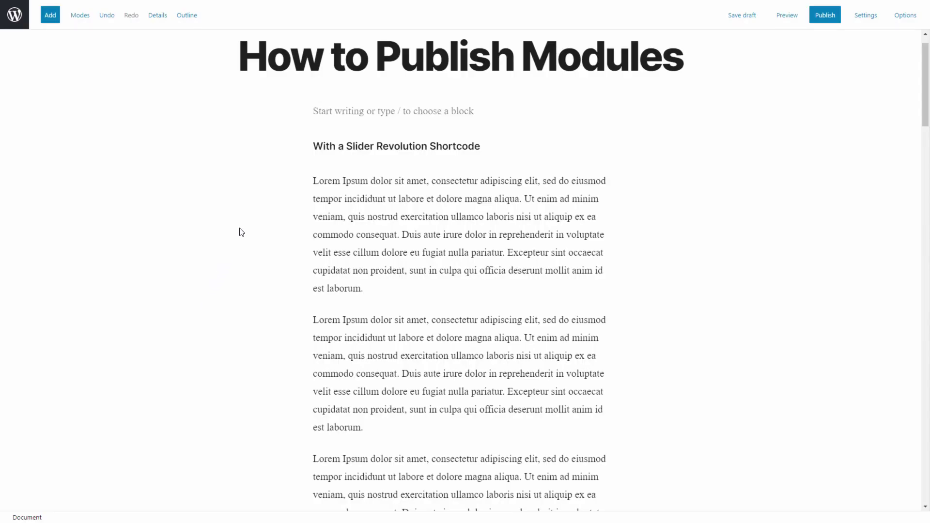
- Paste the bubble-morph-hero1 shortcode into the empty paragraph below the title and preview the page
click(337, 109)
right_click(338, 111)
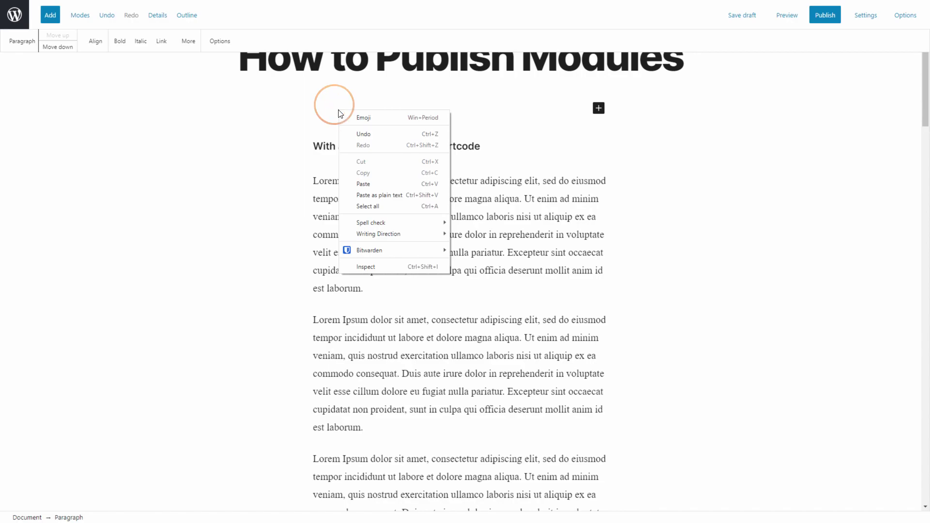
click(363, 182)
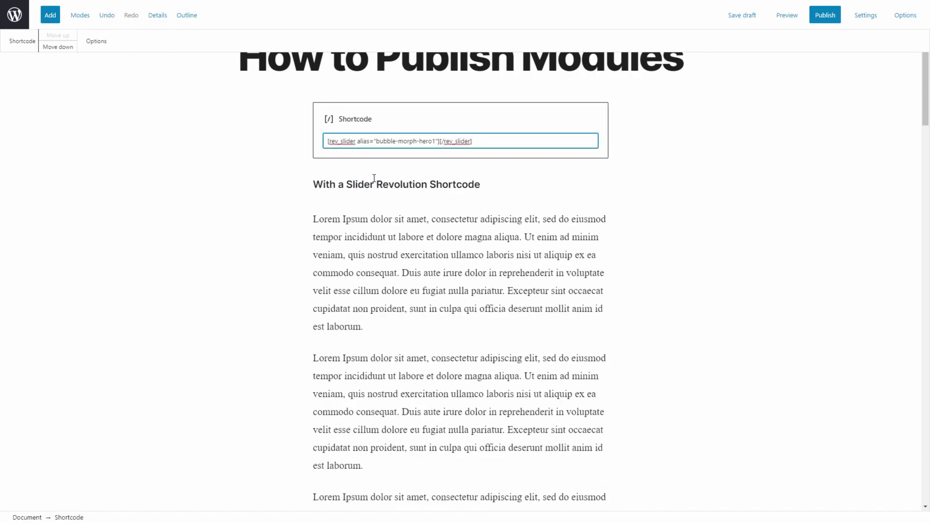
click(784, 15)
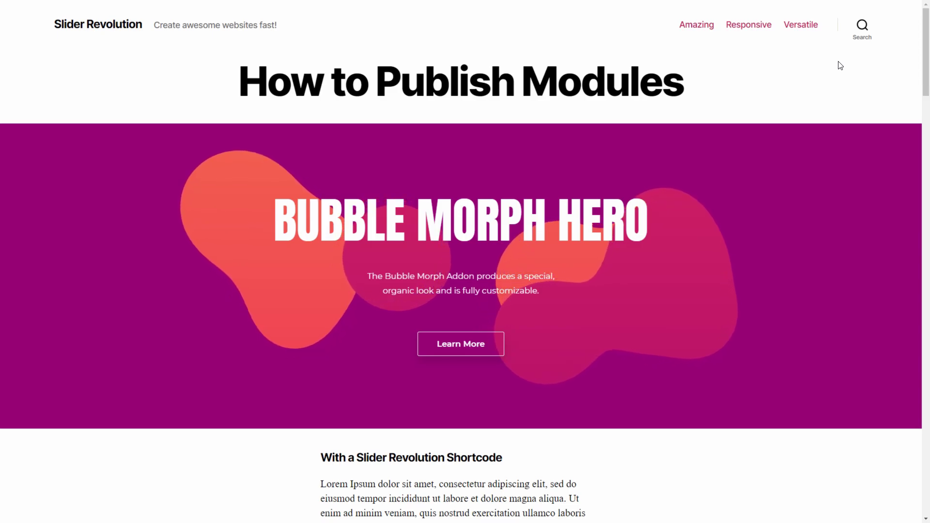
- Delete the heading and paragraphs below the shortcode block
click(375, 361)
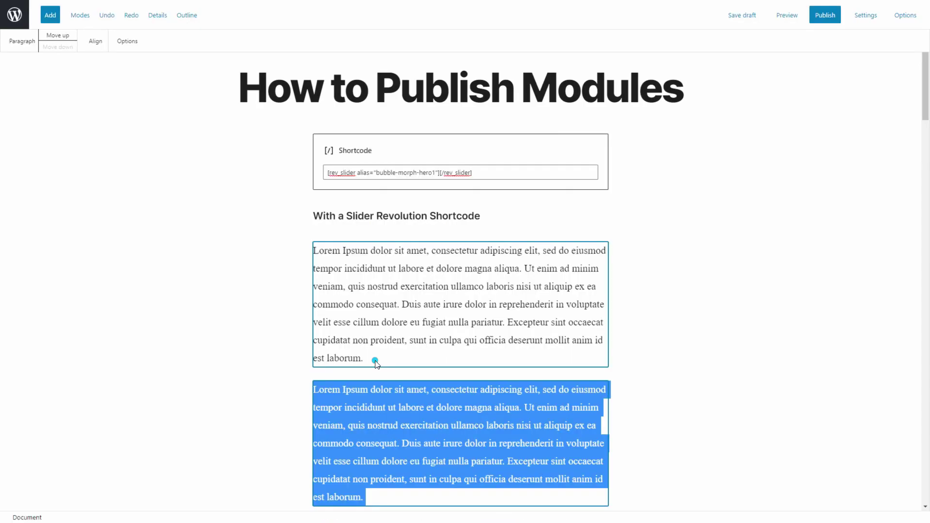
drag(377, 364, 332, 210)
key(BackSpace)
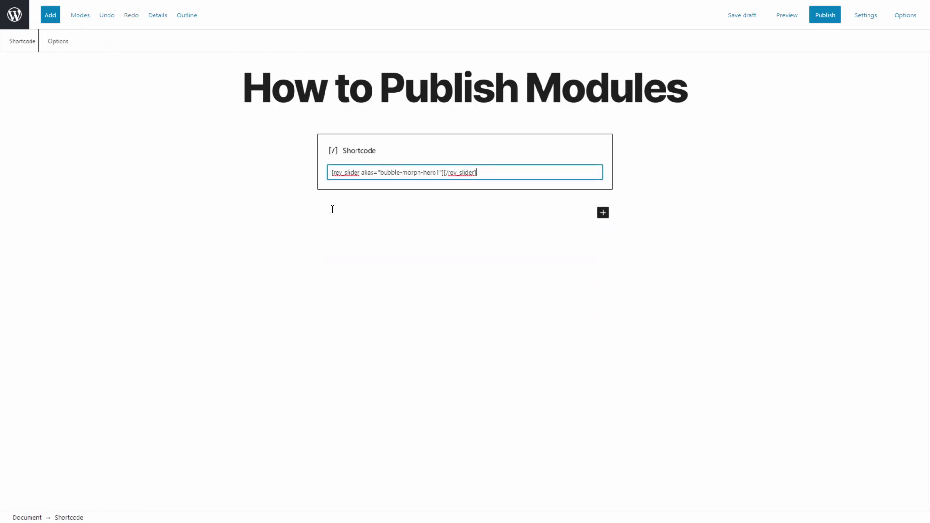
- Turn on the page's Slider Revolution Blank Template and preview the page in a new tab
click(862, 19)
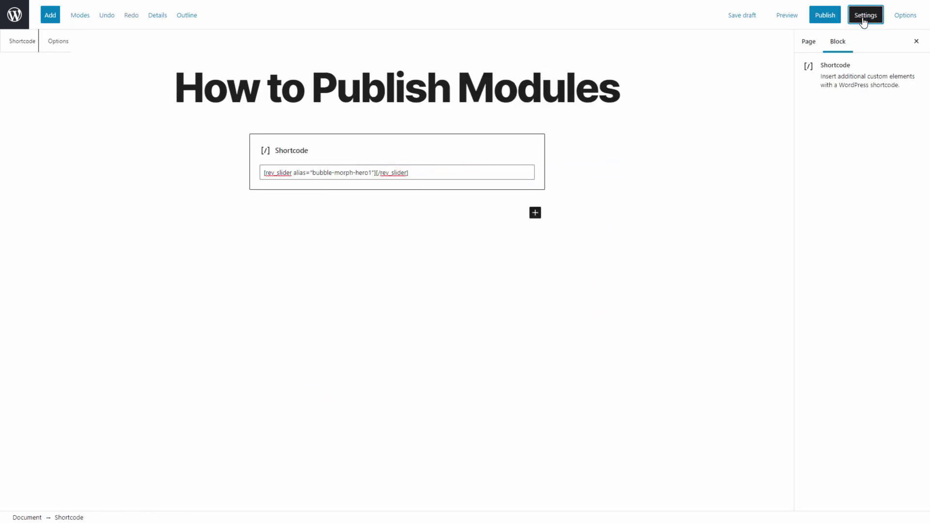
click(808, 43)
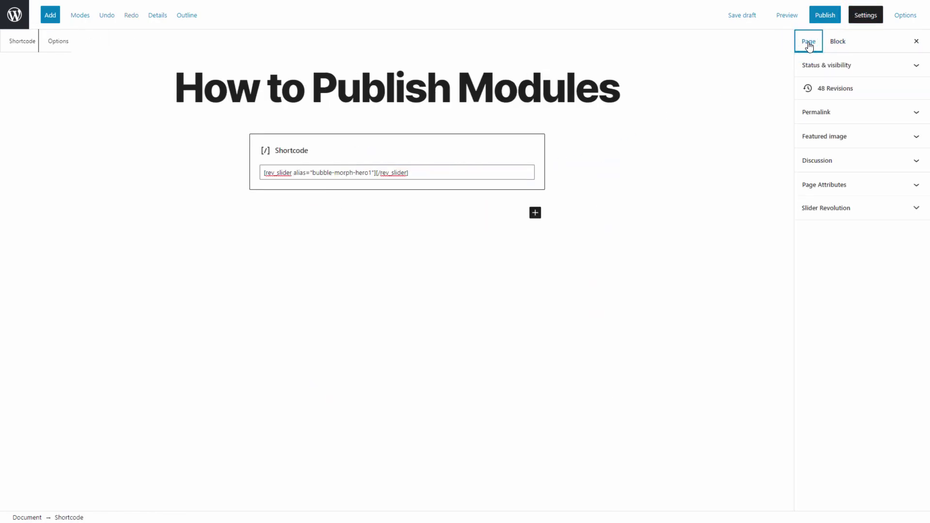
click(918, 212)
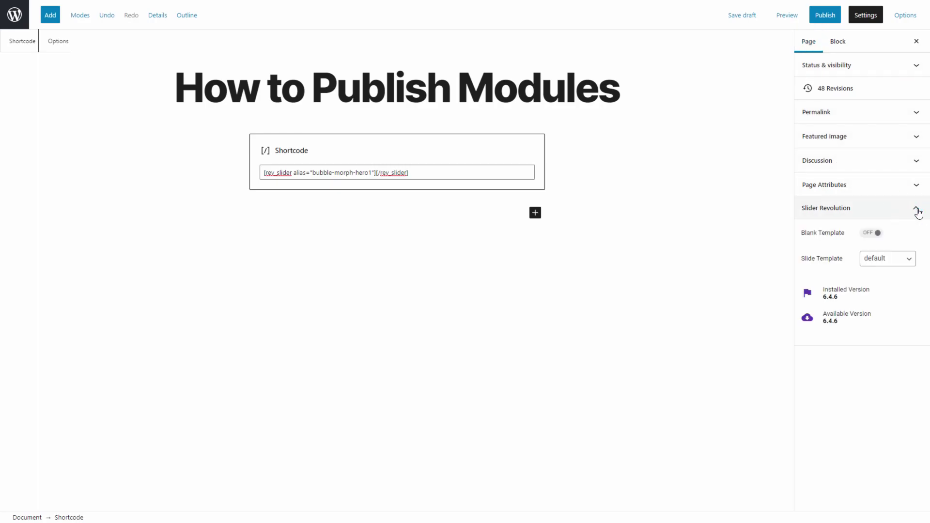
click(868, 234)
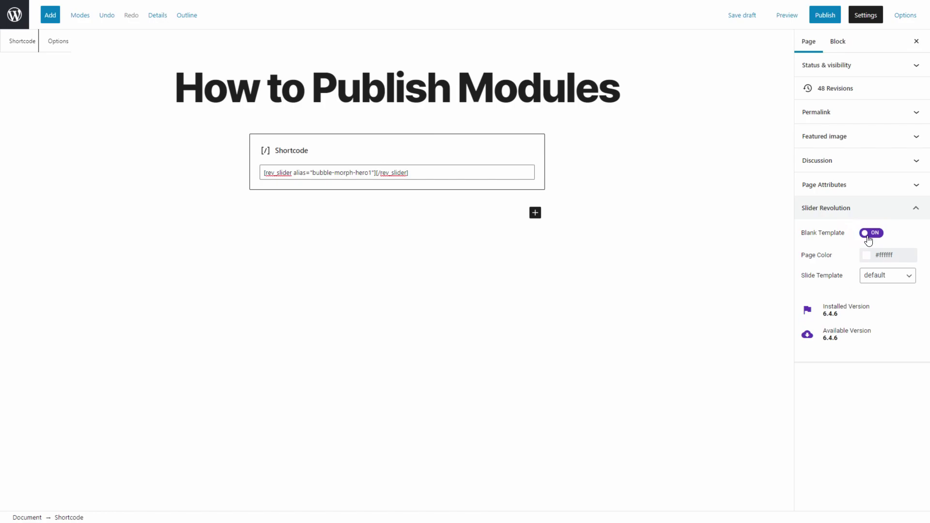
click(787, 16)
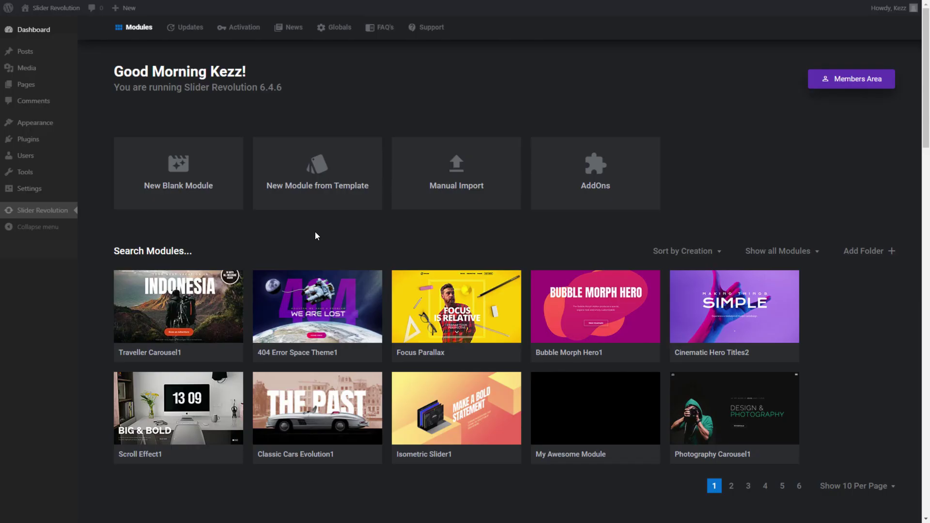
- Install the Story Blocks Website Template package from the Website templates
click(315, 203)
click(58, 126)
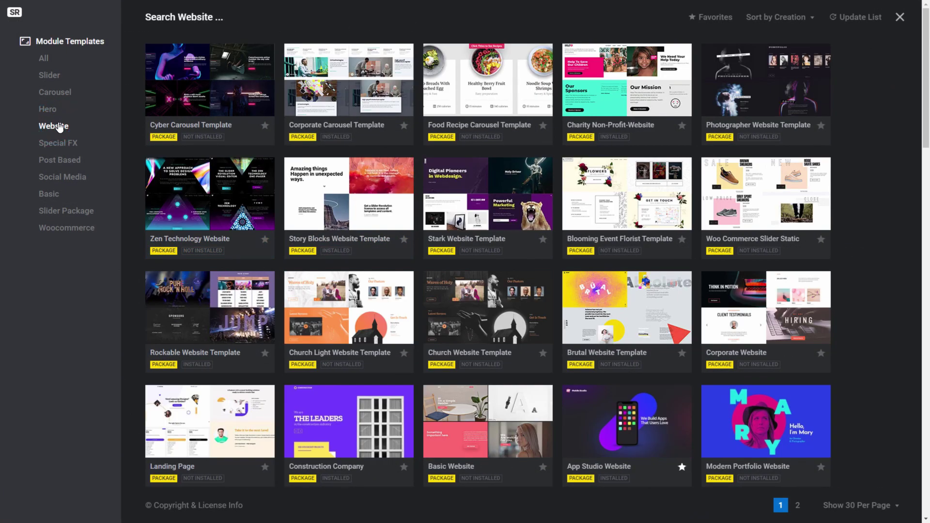
mouse_move(356, 213)
click(378, 196)
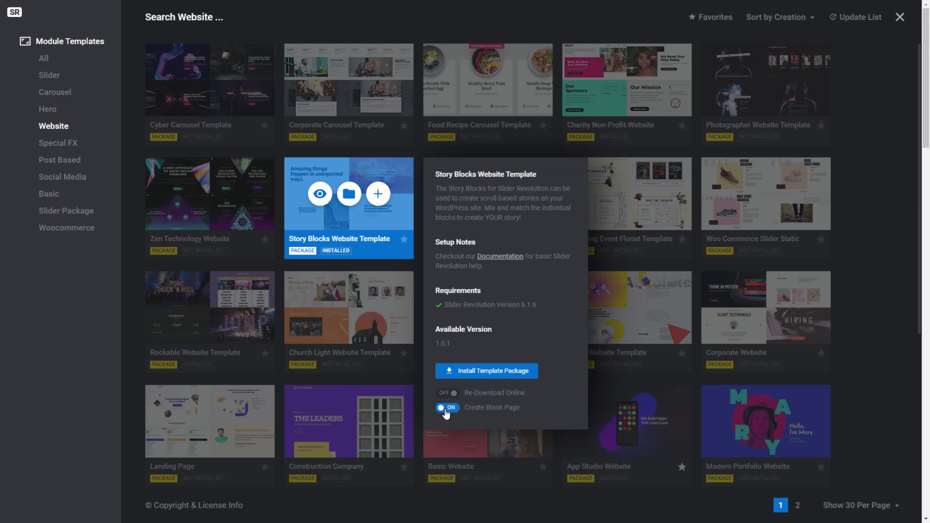
click(486, 376)
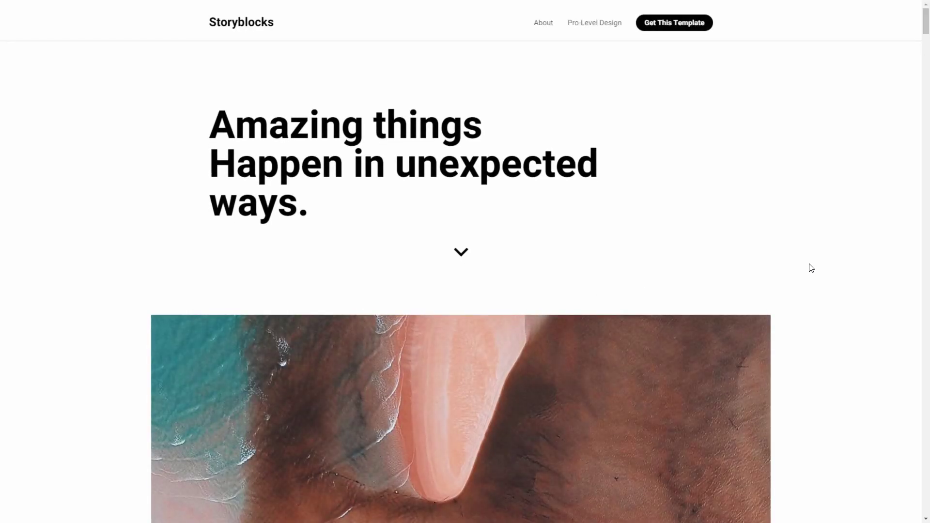
scroll(813, 267, down, 5)
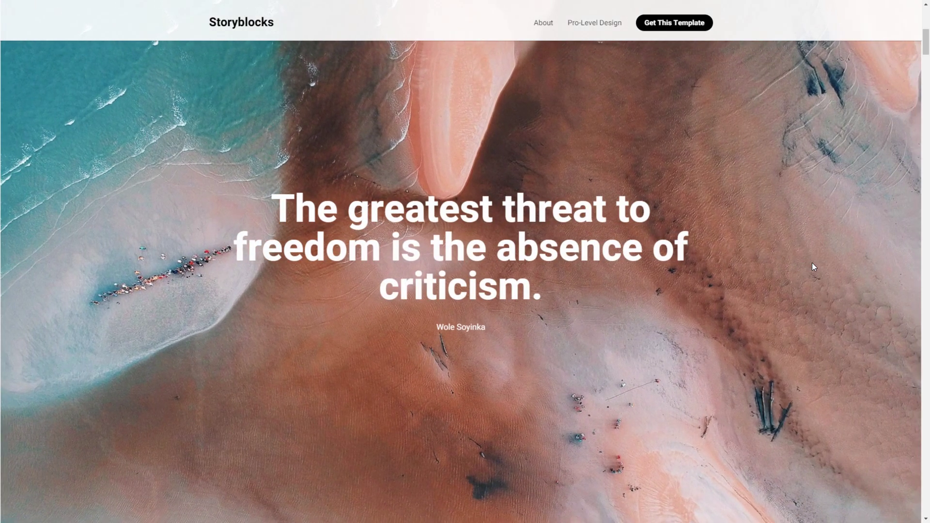
scroll(811, 263, down, 5)
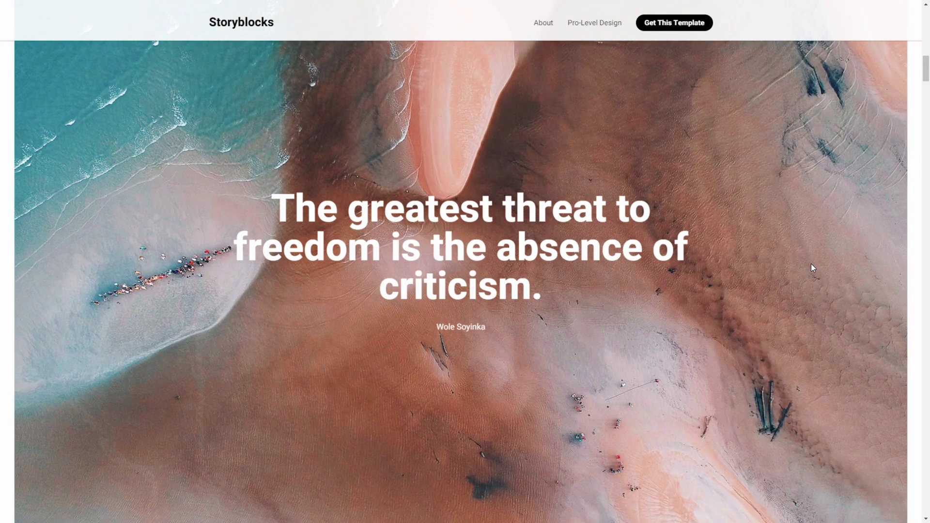
scroll(811, 269, down, 5)
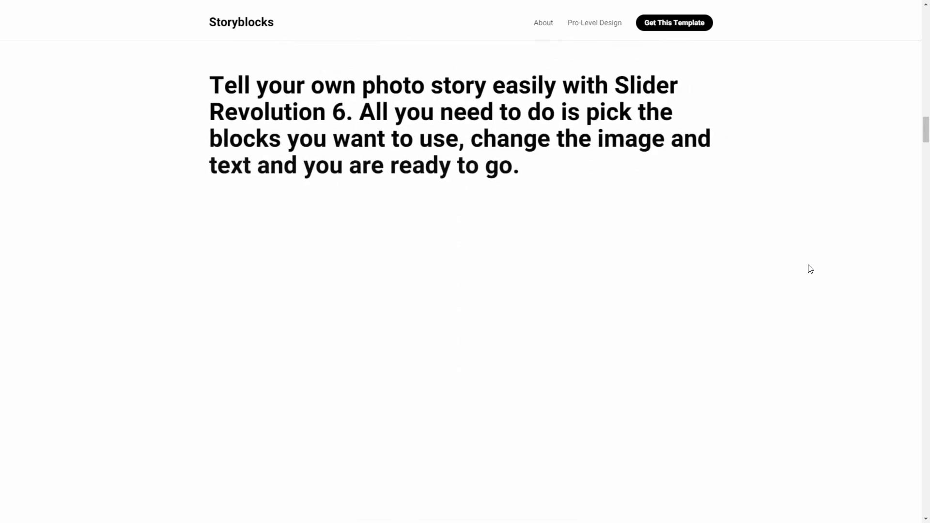
scroll(802, 274, down, 5)
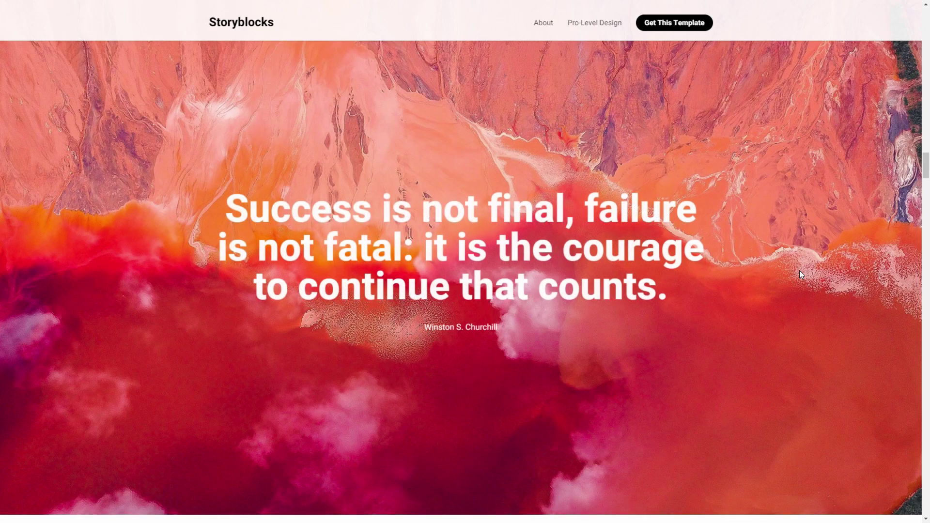
scroll(800, 272, down, 3)
scroll(798, 271, down, 5)
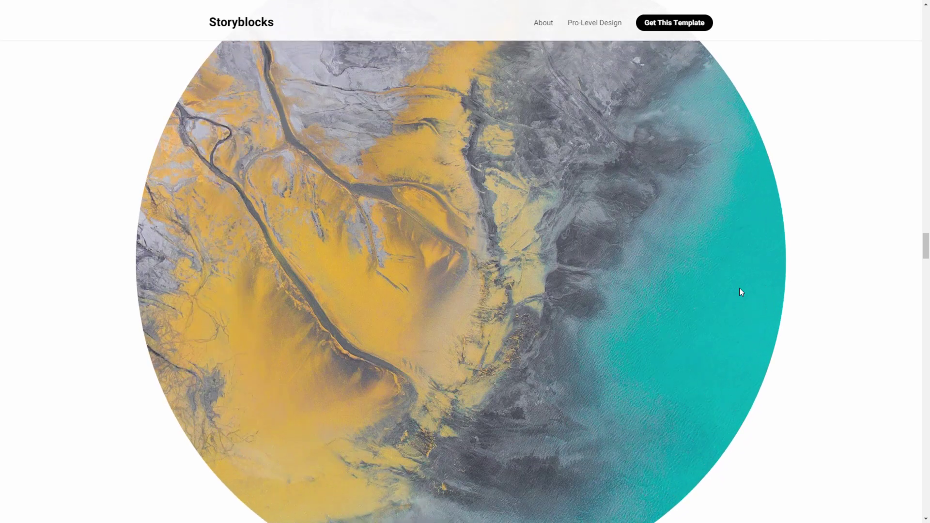
scroll(739, 288, down, 3)
scroll(741, 291, down, 5)
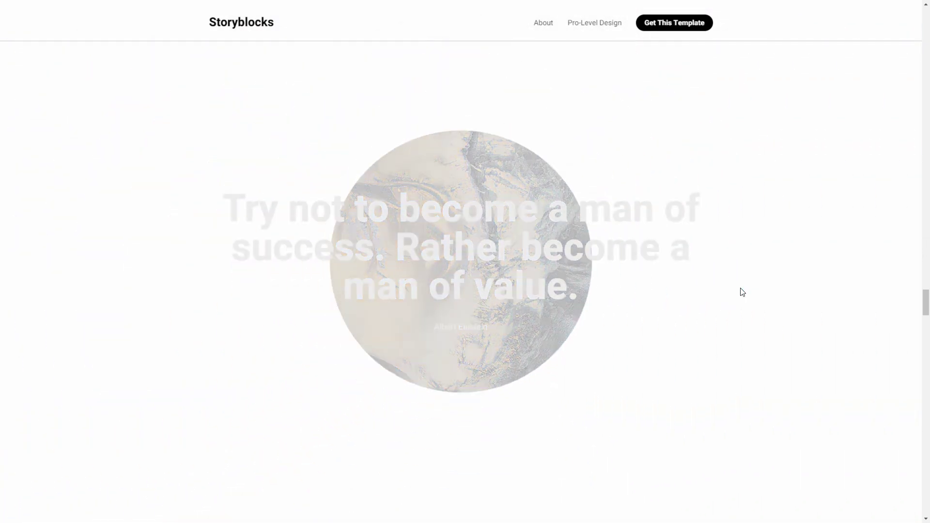
scroll(741, 292, down, 3)
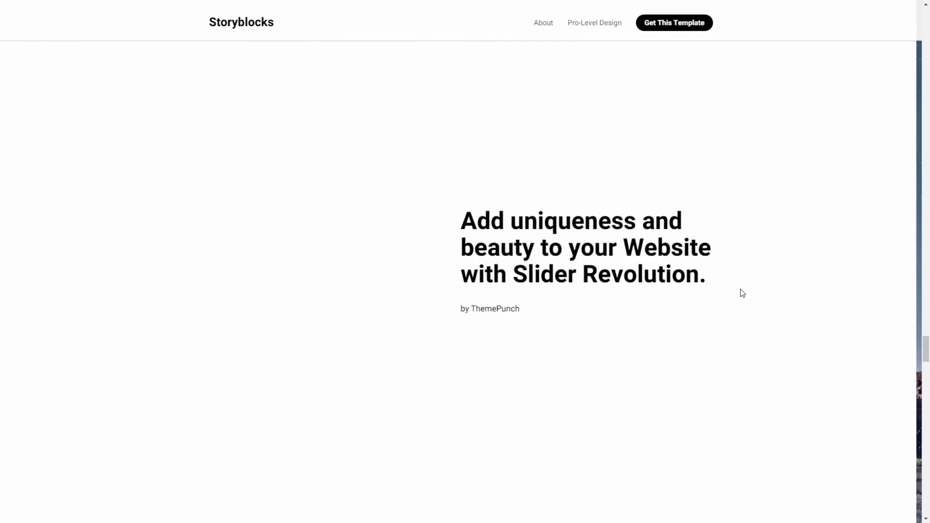